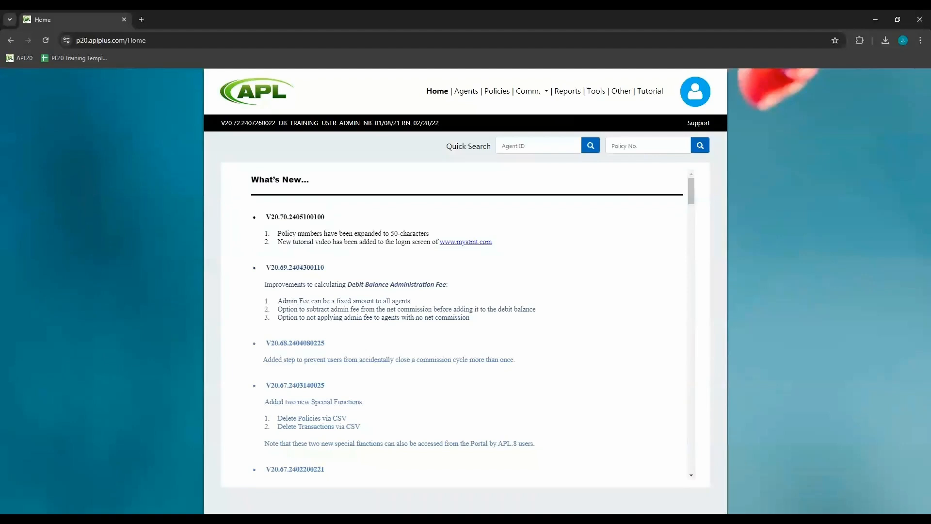
Open the company information in the settings and save it without editing any field.
click(692, 100)
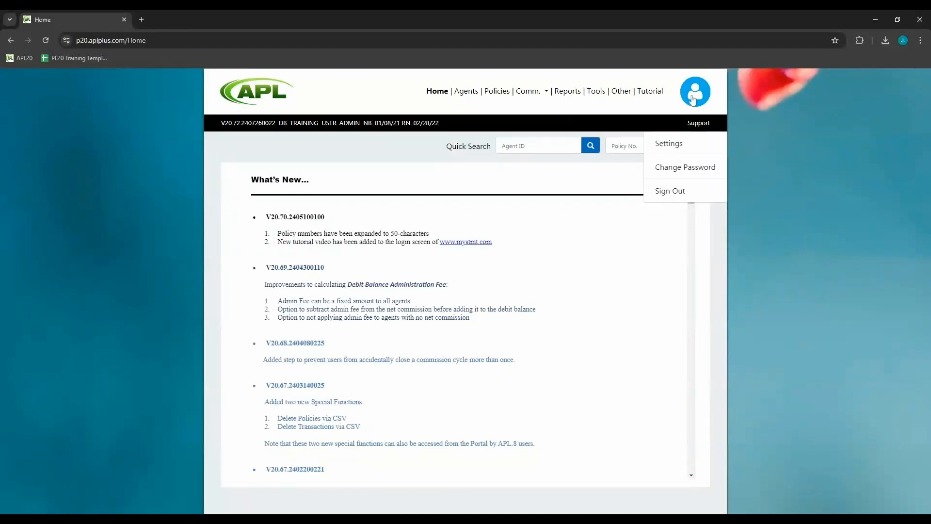
click(691, 144)
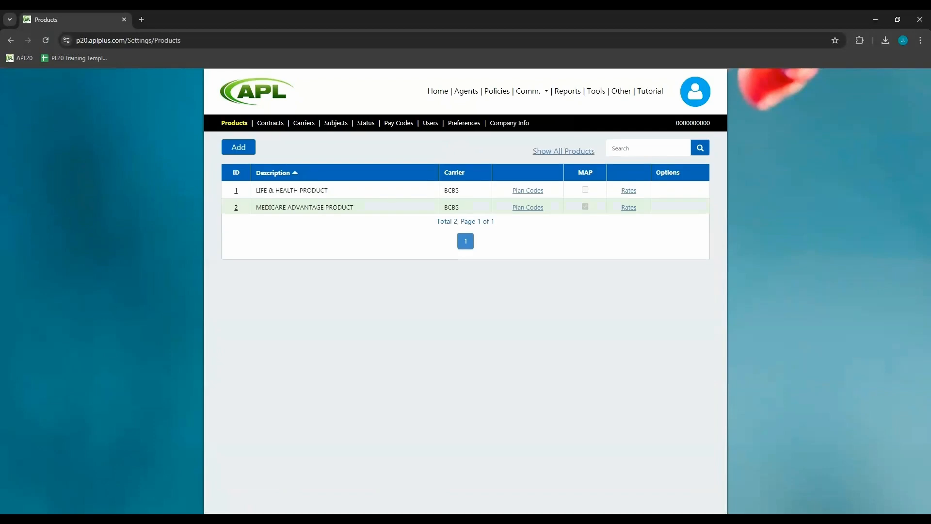
click(525, 124)
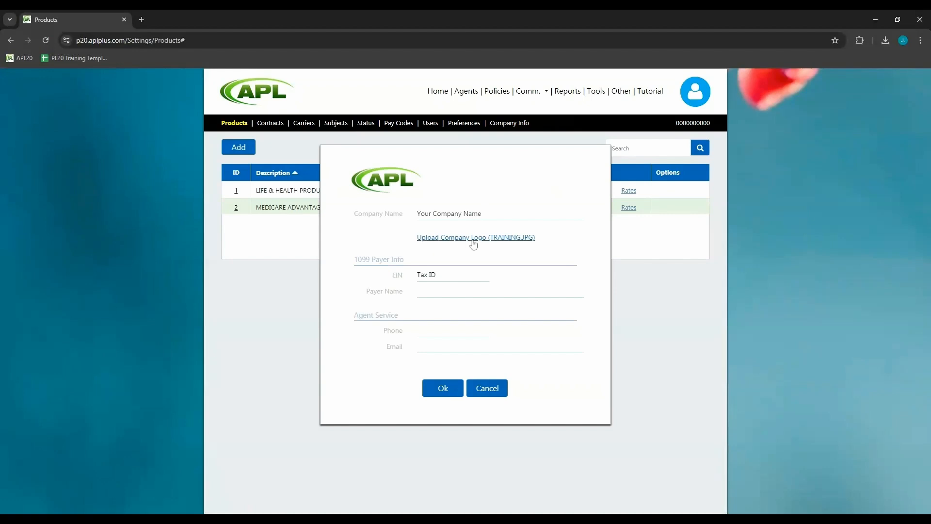
click(443, 390)
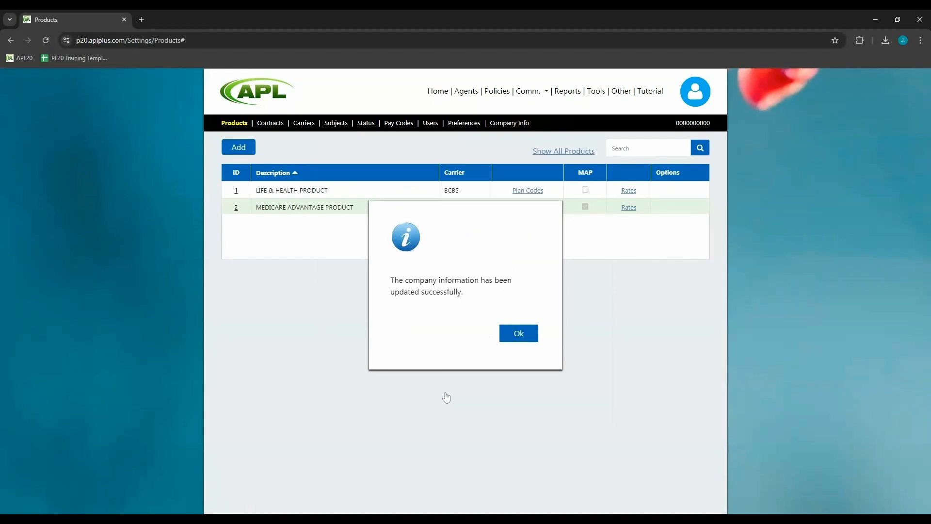
click(521, 336)
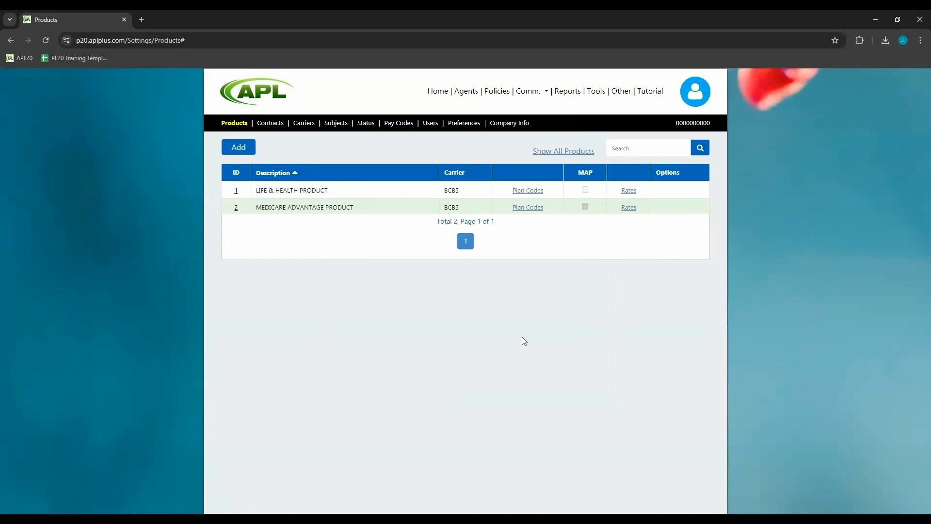
Review the contract levels in the settings and the commission rates of the Life & Health product.
click(271, 125)
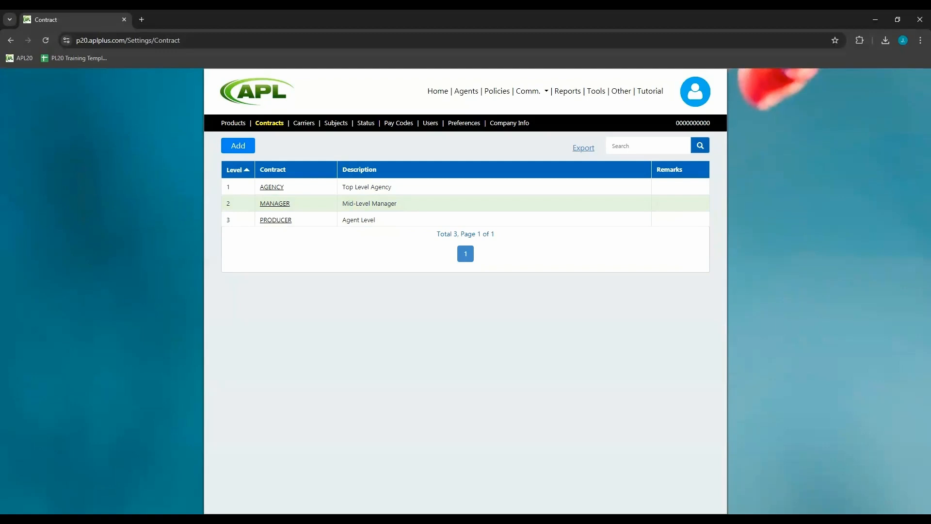
click(230, 125)
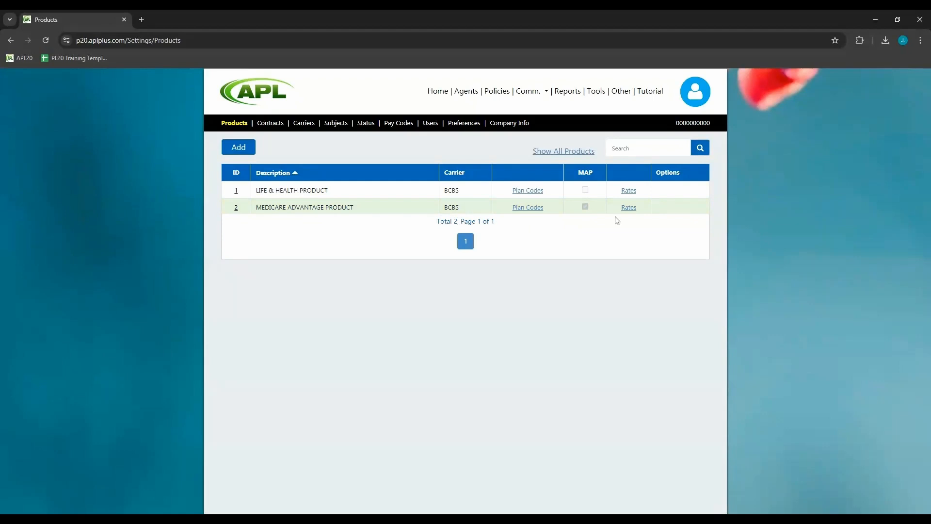
click(629, 190)
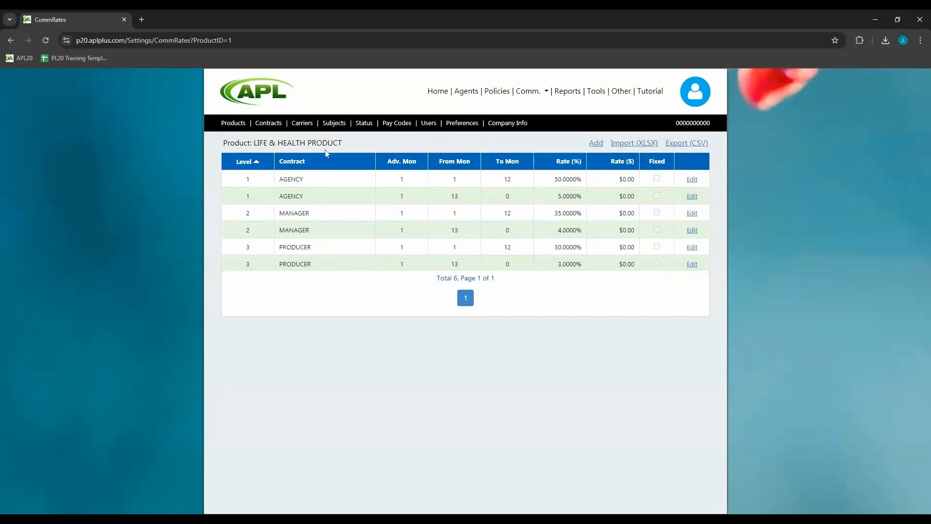
Review the Medicare Advantage product's commission rates and its product options, leaving the product details without saving.
click(228, 124)
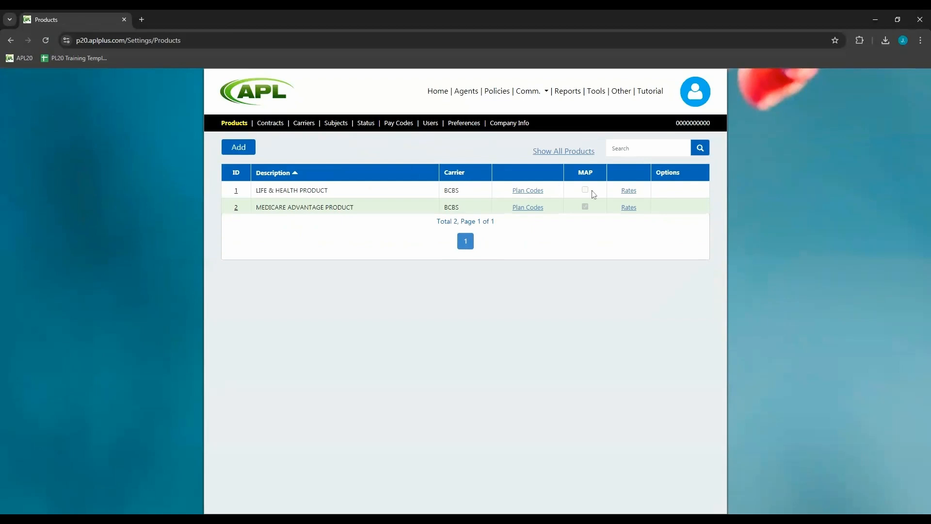
click(628, 207)
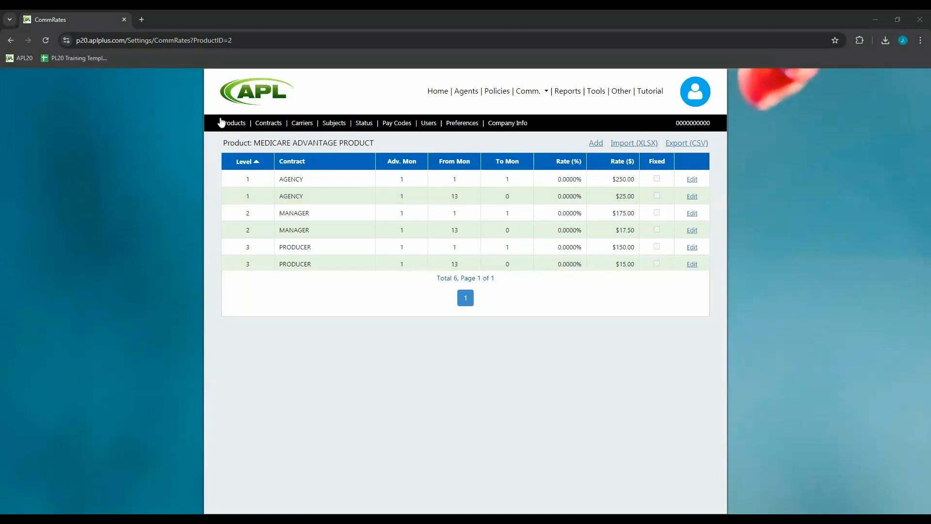
click(224, 124)
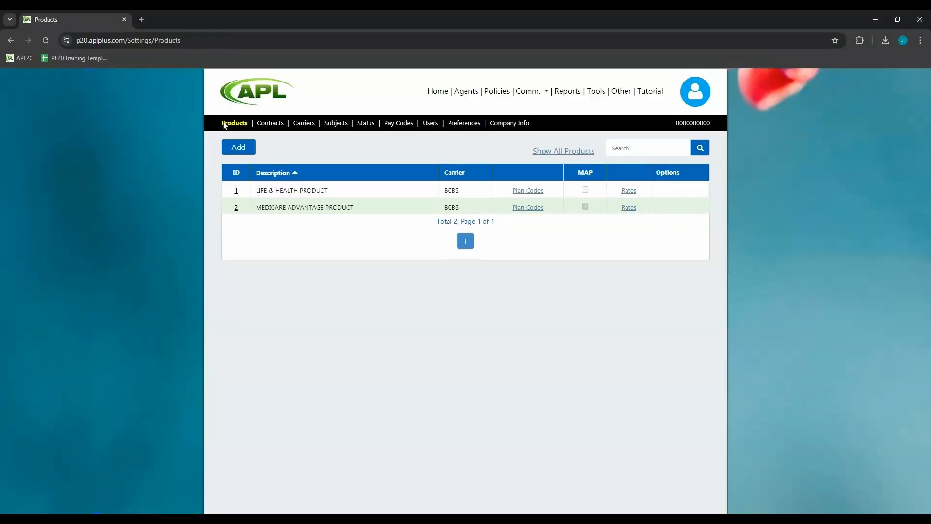
click(236, 207)
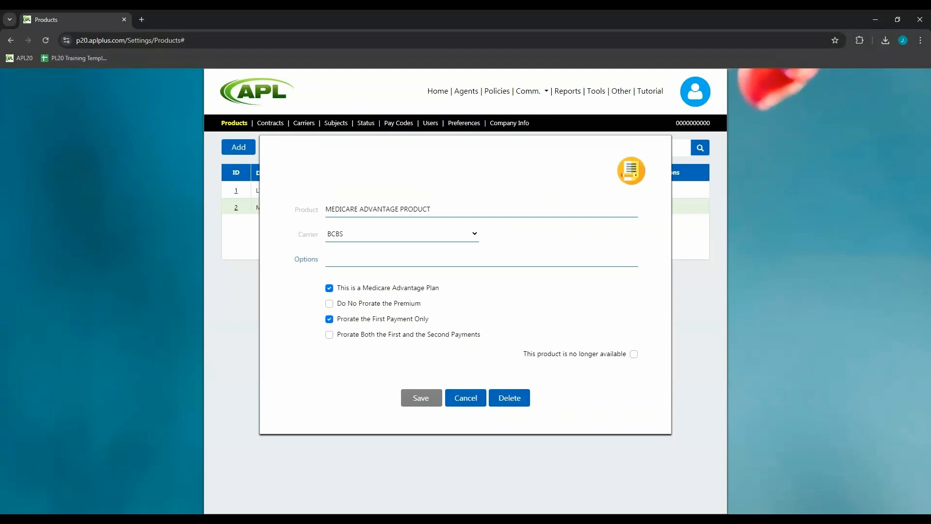
click(468, 401)
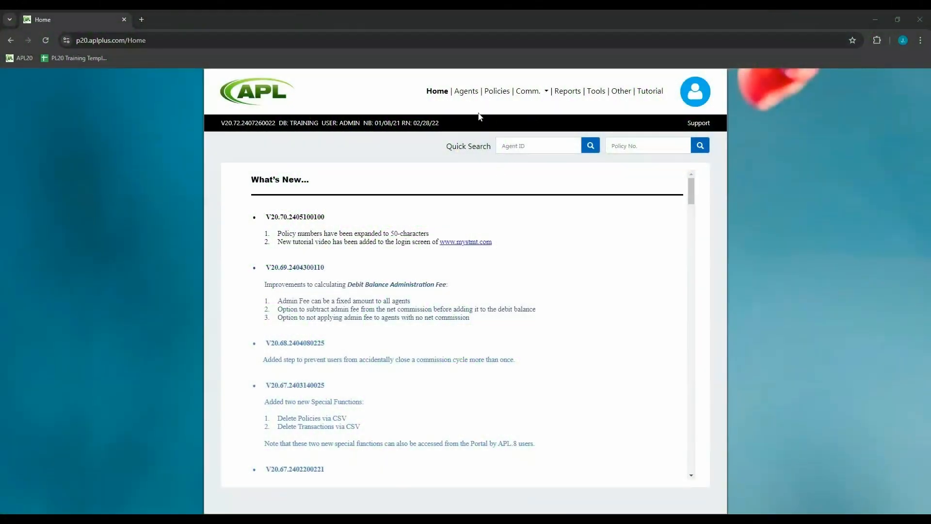
Open the producer-level agent's profile from the agent list and review that agent's statements and licenses.
click(466, 91)
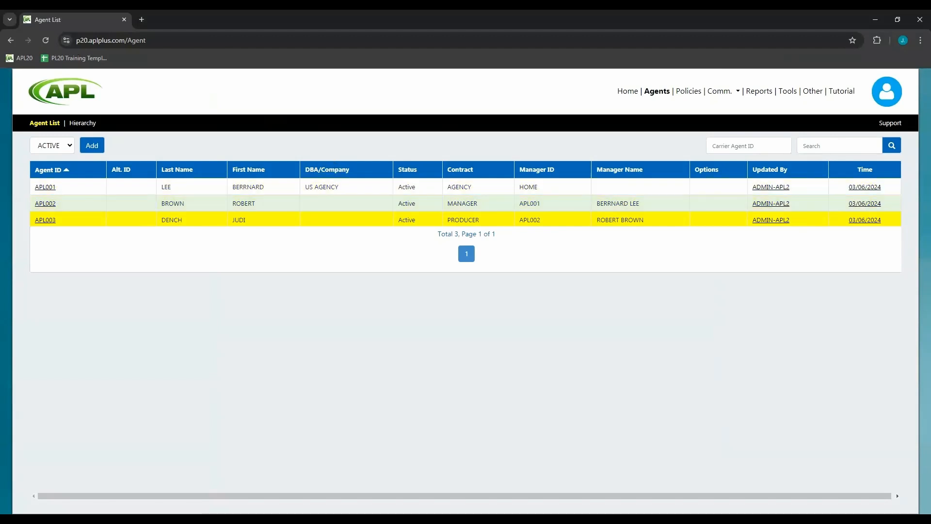
click(41, 221)
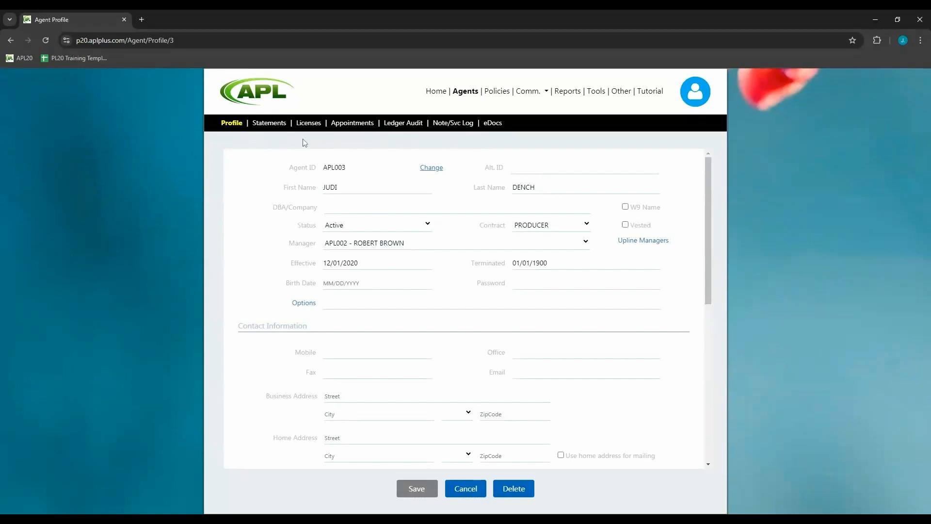
click(269, 127)
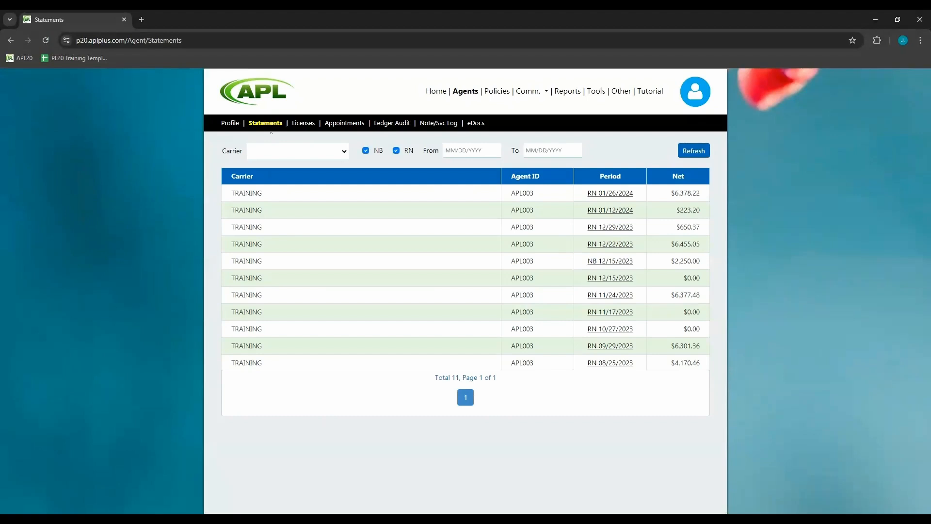
click(304, 125)
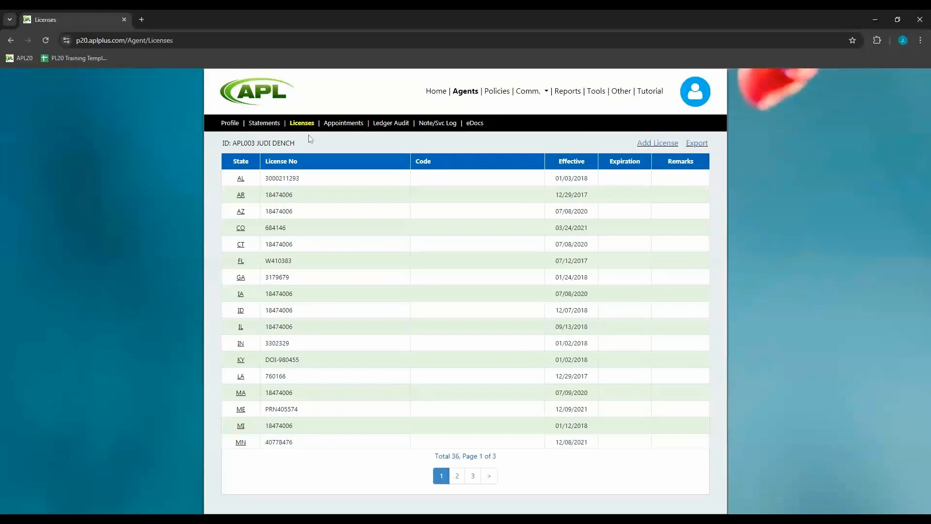
Review the same agent's appointments, ledger audit, notes and service log, and eDocs.
click(343, 123)
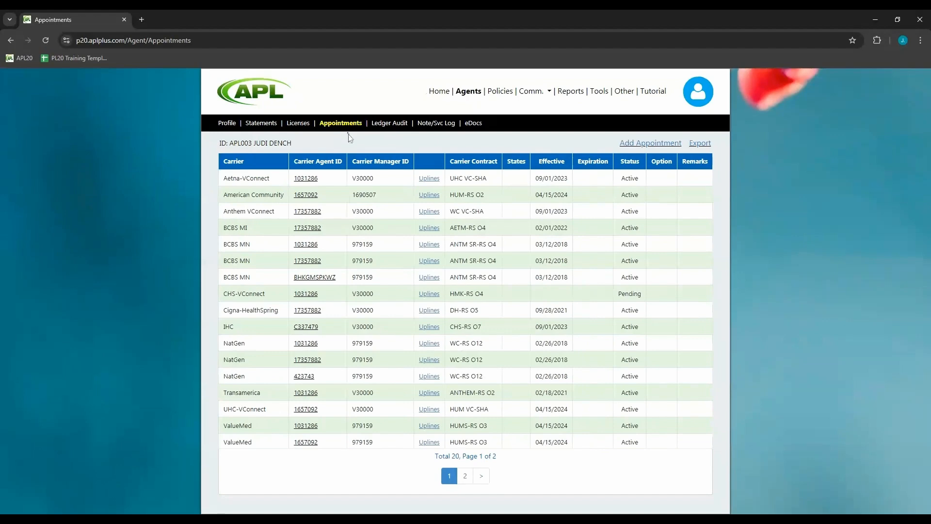
click(388, 125)
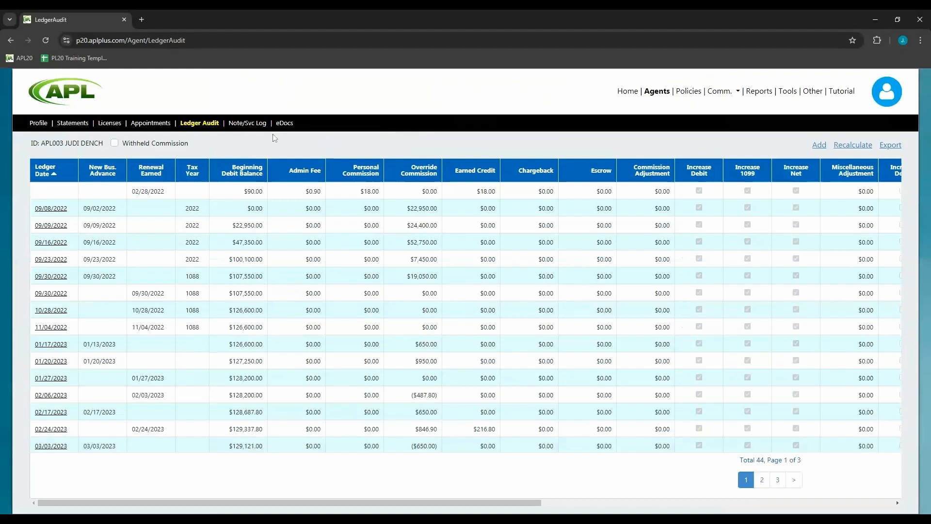
click(253, 125)
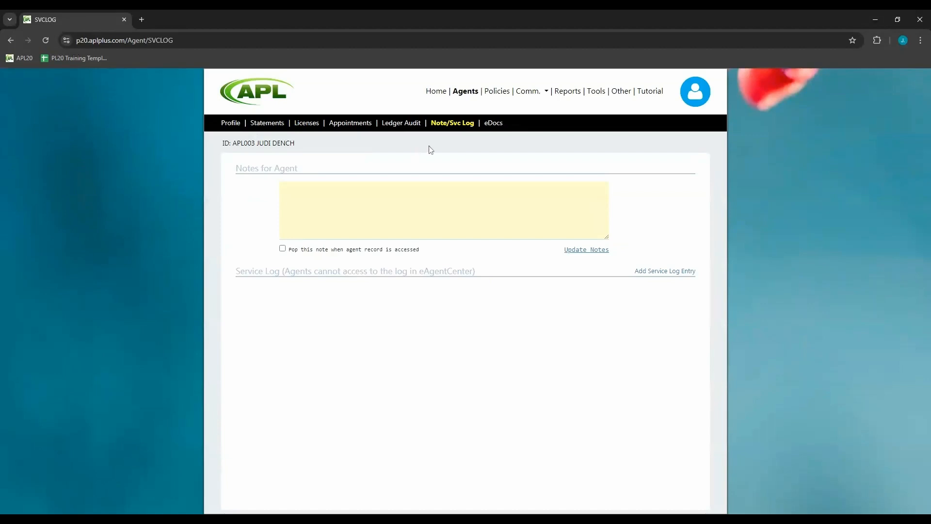
click(498, 124)
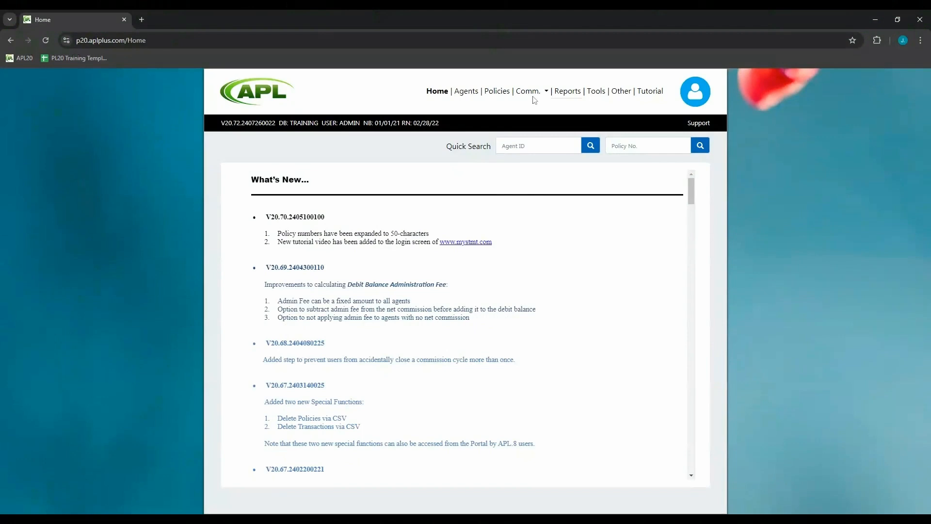
Examine the import dialogs for Commission Statement - APL and TRAINING: UHC Renewal Statements without importing a file.
click(531, 91)
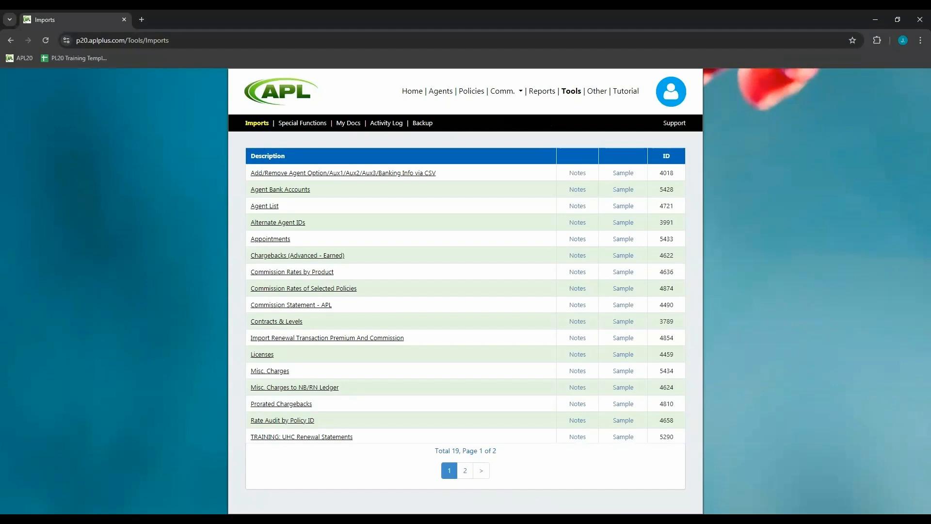
click(288, 306)
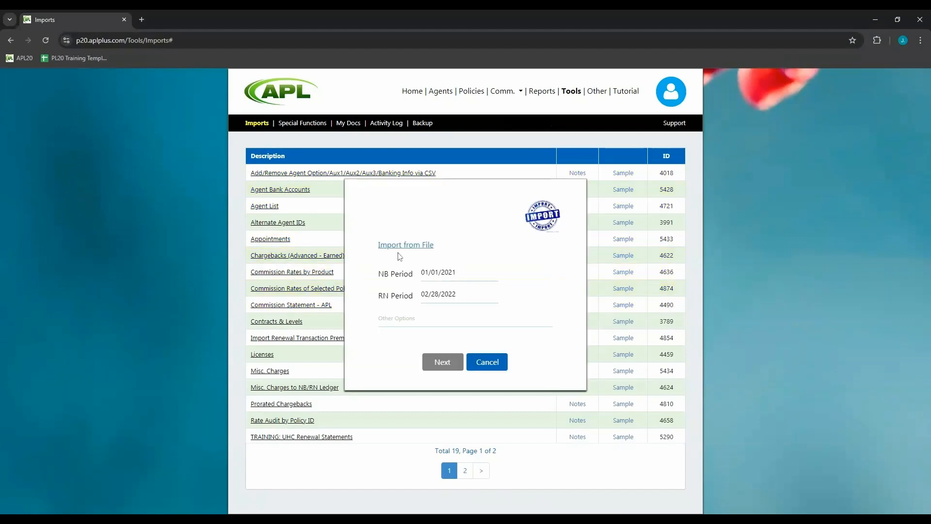
click(480, 369)
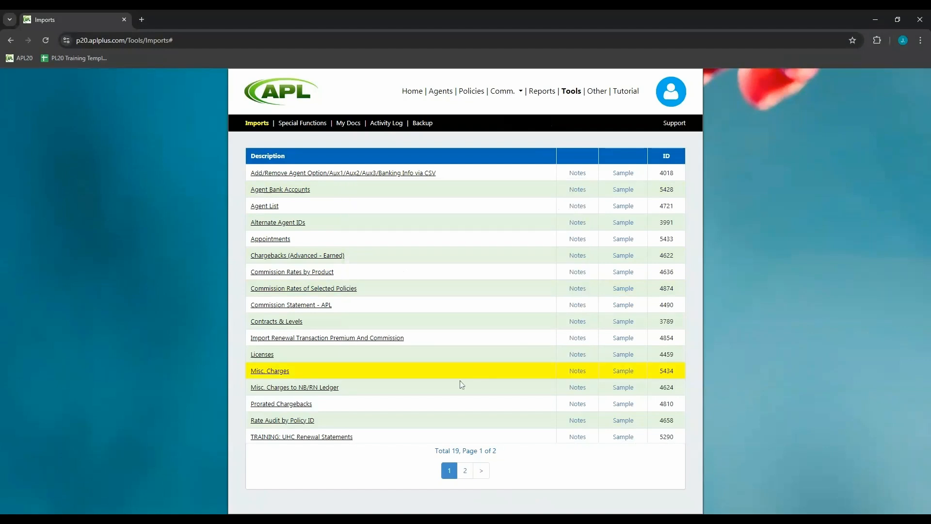
click(311, 439)
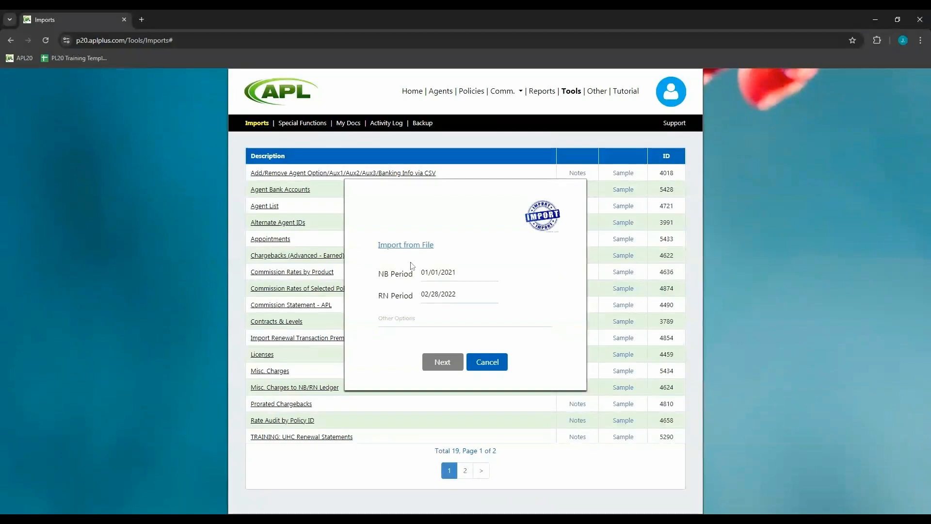
click(483, 364)
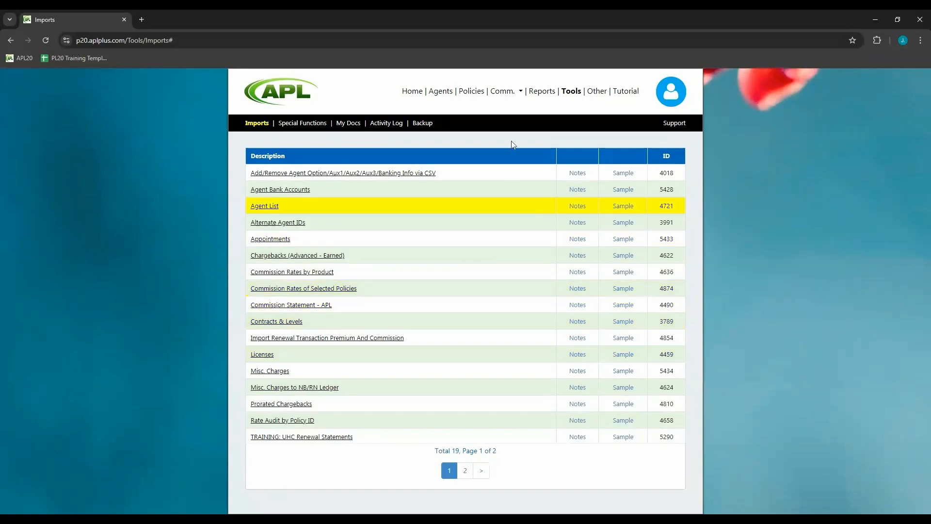
Open the policies of the 01/01/21 new business cycle and preview the commission calculation for the Life & Health policy.
click(509, 96)
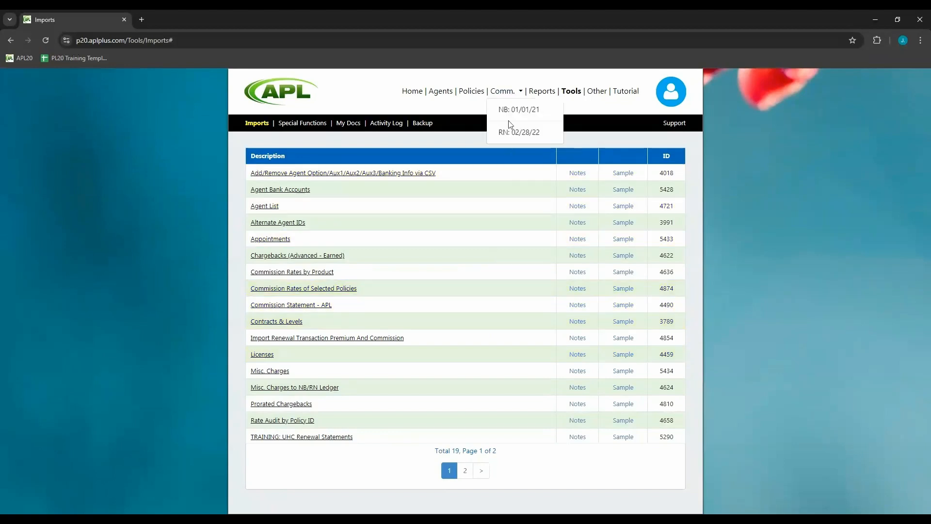
click(509, 110)
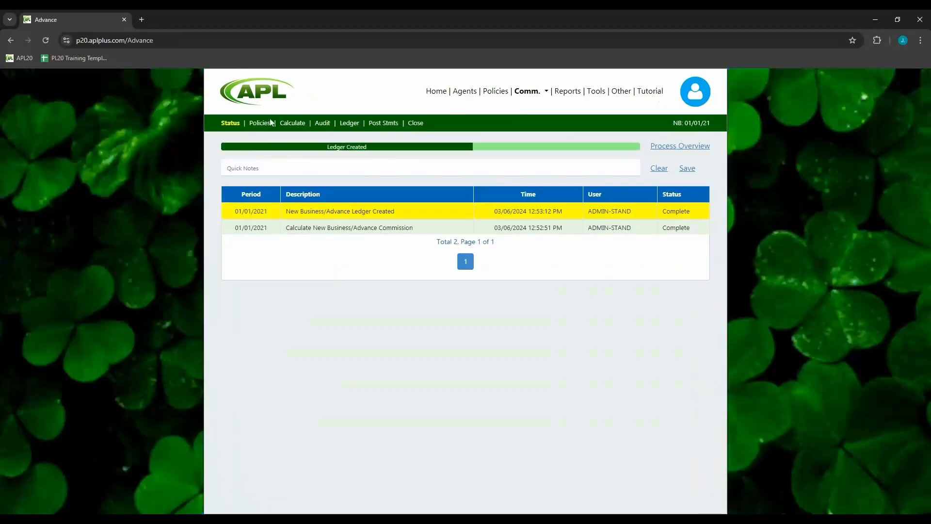
click(260, 123)
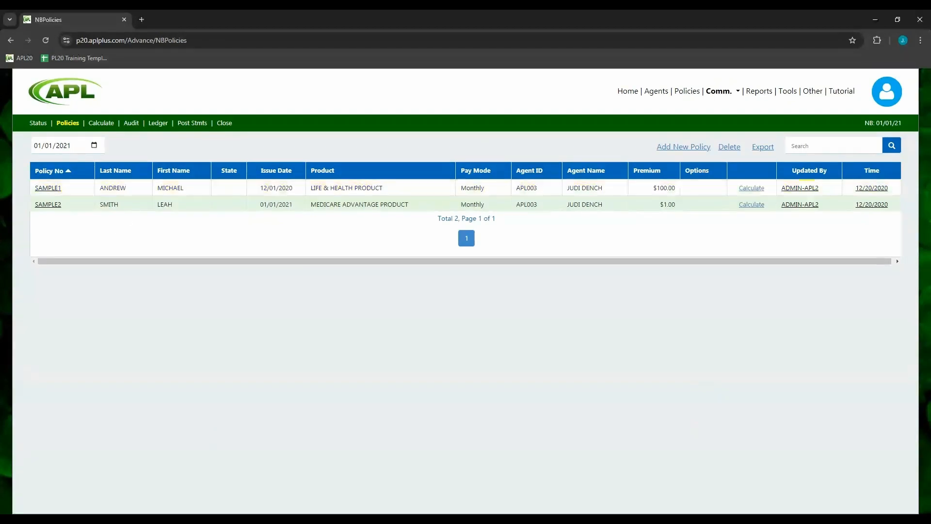
click(49, 209)
click(751, 189)
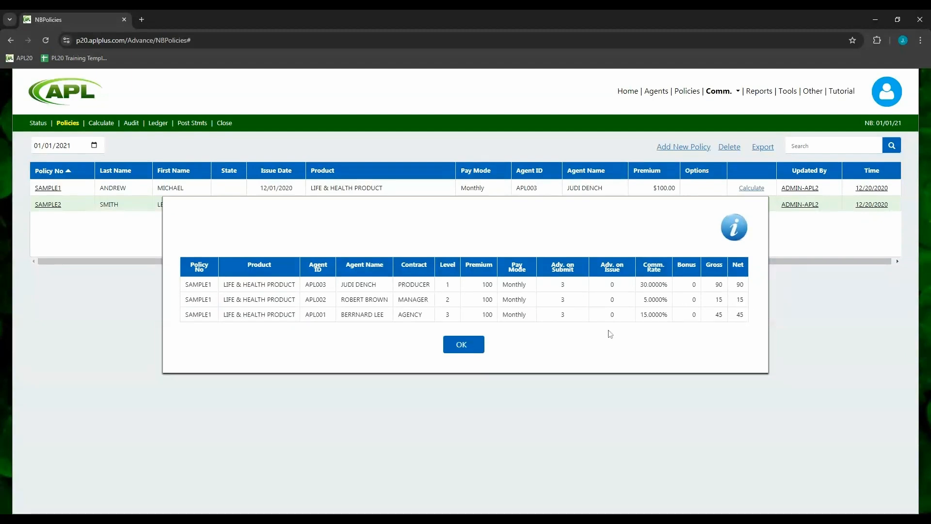
click(457, 345)
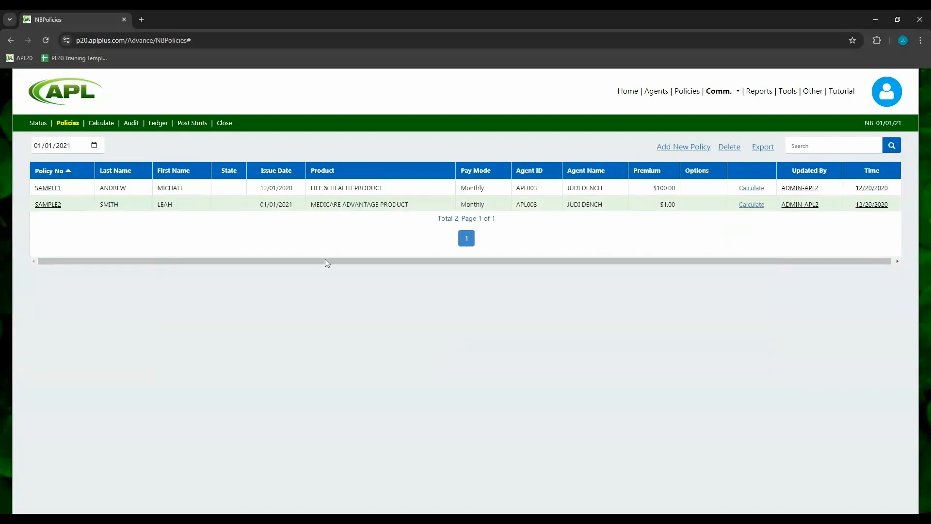
Run the new business/advance commission calculation, acknowledging the audit rebuild, ledger erase, and misc. charge and chargeback rollbacks.
click(103, 124)
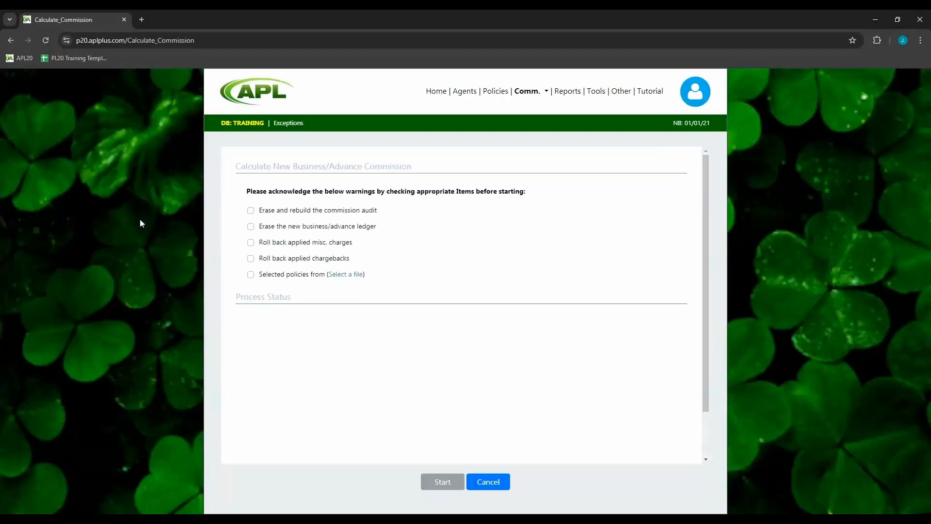
click(250, 211)
click(250, 226)
click(251, 242)
click(251, 259)
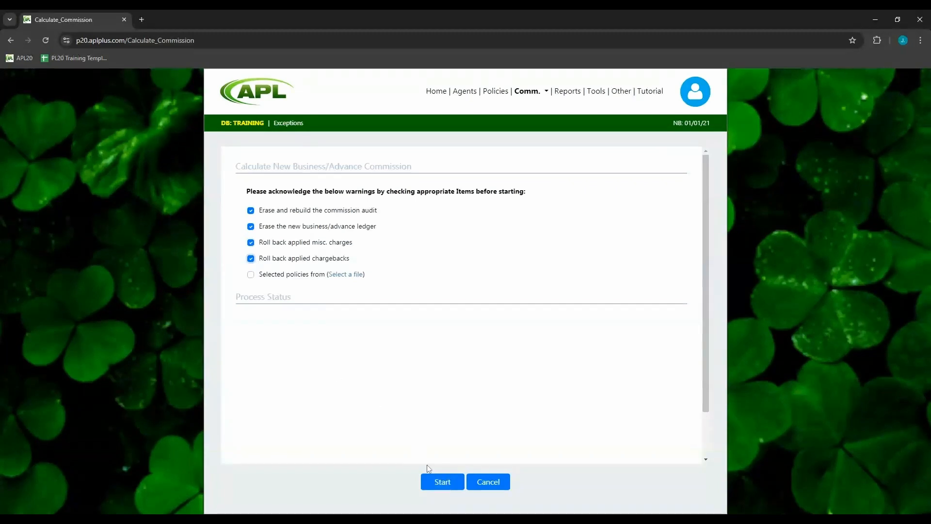
click(437, 483)
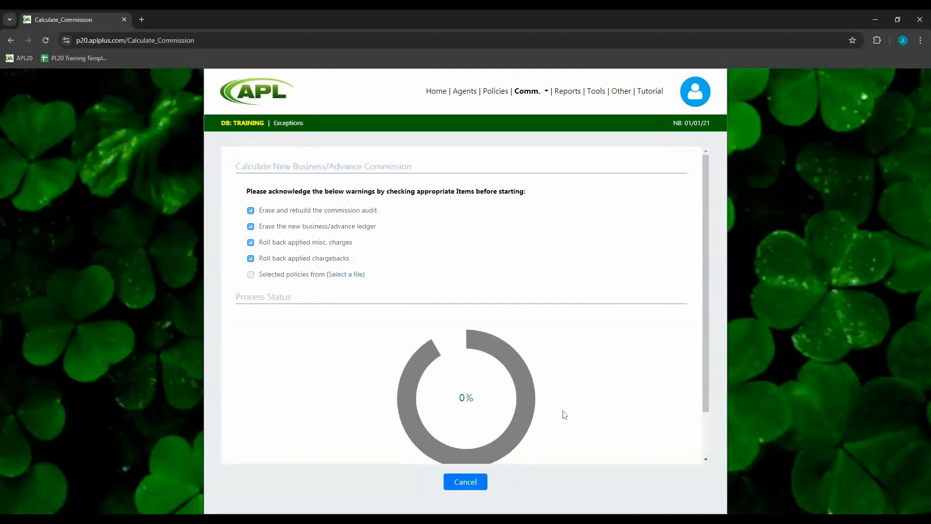
scroll(562, 411, down, 2)
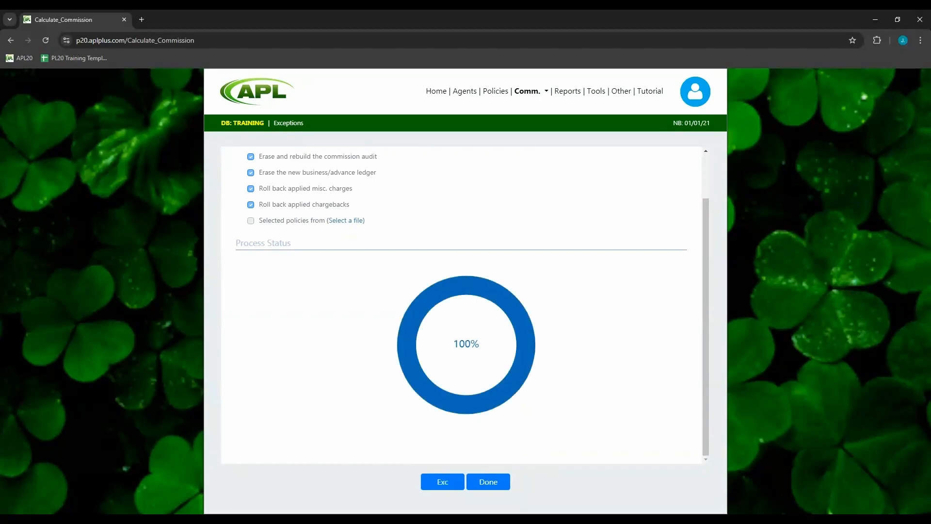
Create the new business/advance ledger, acknowledging the ledger erase, misc. charge and chargeback rollbacks, and withheld payment deletion, and review its columns.
click(497, 482)
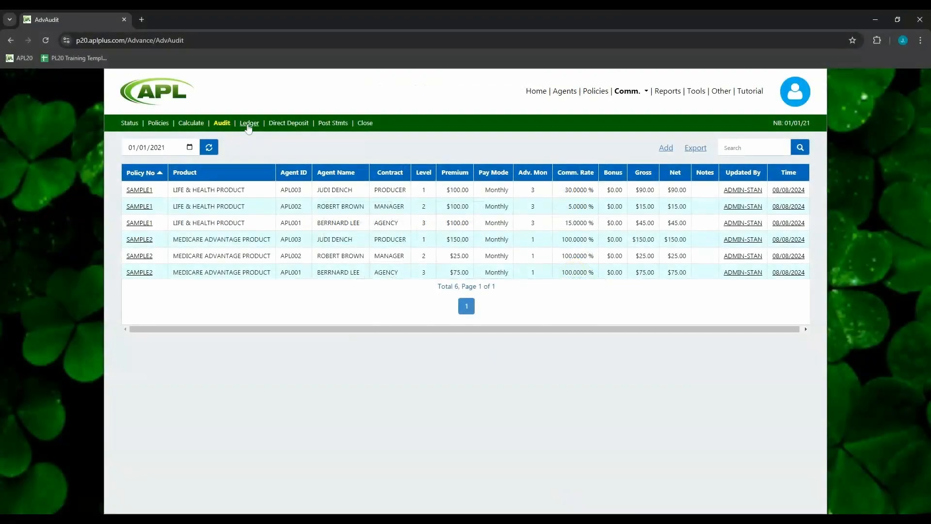
click(248, 125)
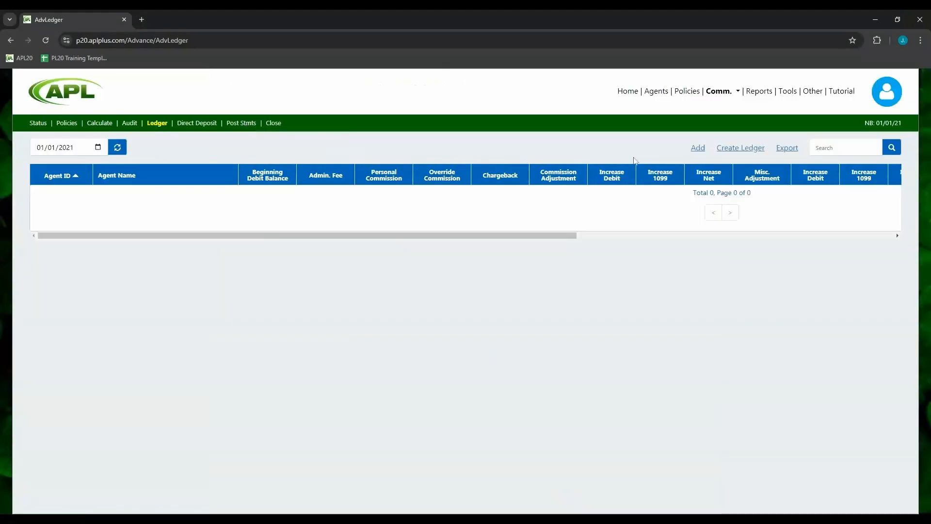
click(745, 154)
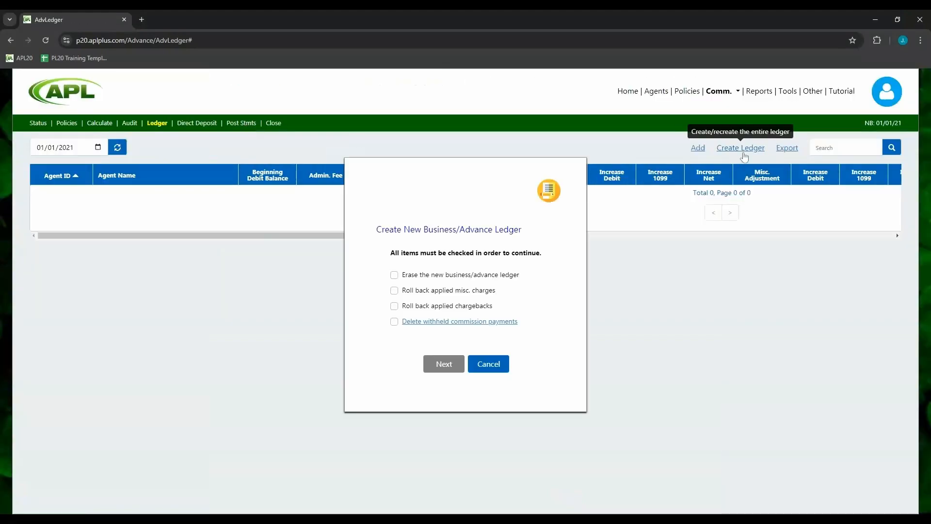
click(395, 275)
click(394, 290)
click(395, 306)
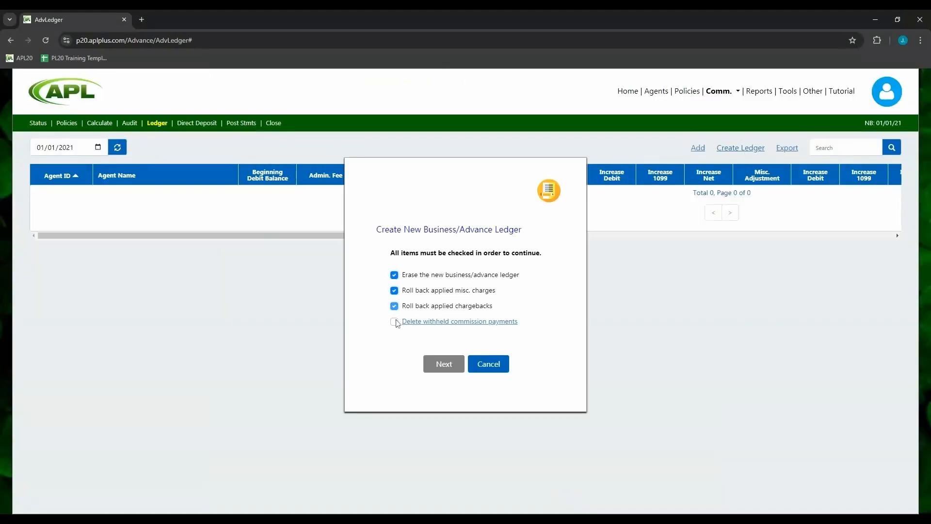
click(394, 321)
click(440, 364)
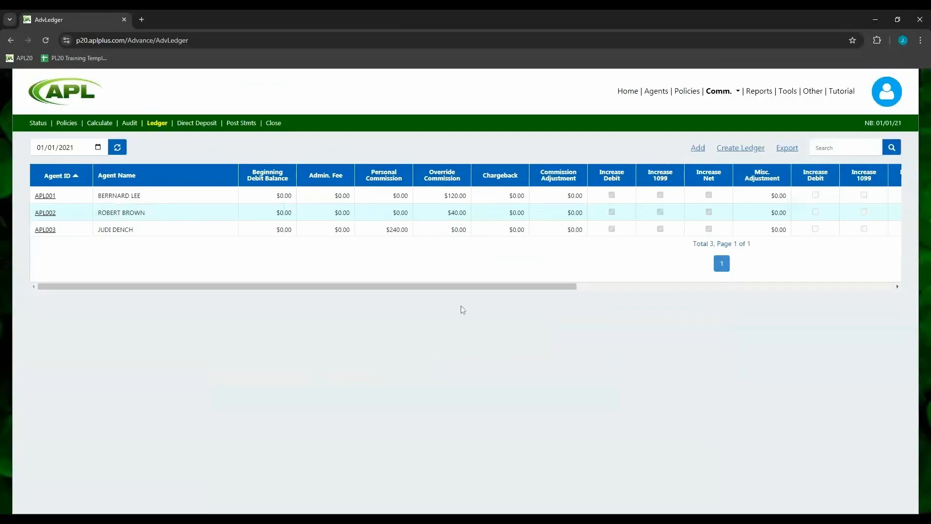
drag(382, 287, 710, 280)
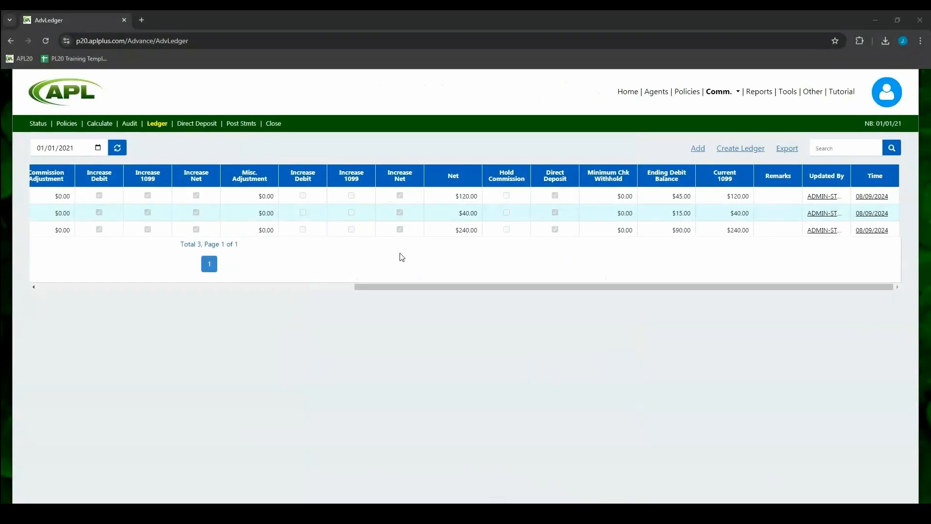
Create the direct deposit ACH file for JPMORGAN CHASE BANK with an effective date, description TRAINING and both account types, and open the downloaded file.
click(214, 125)
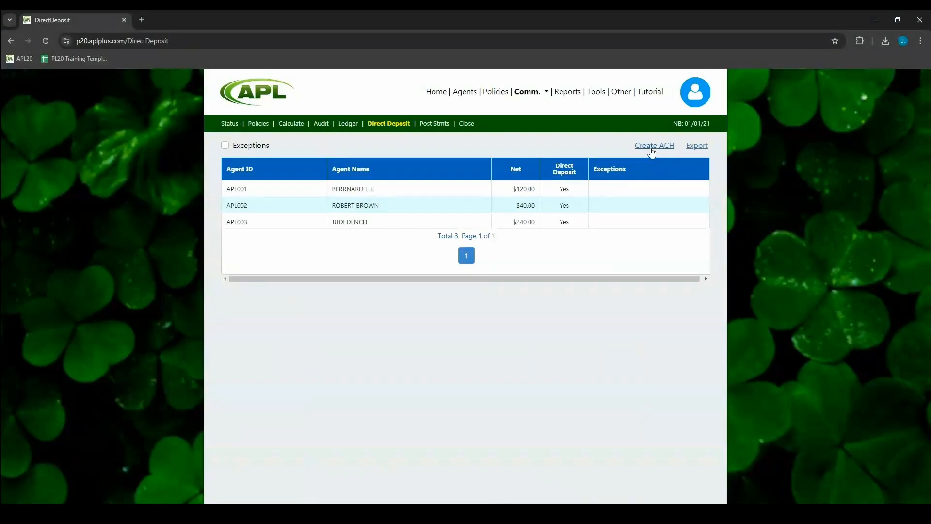
click(651, 147)
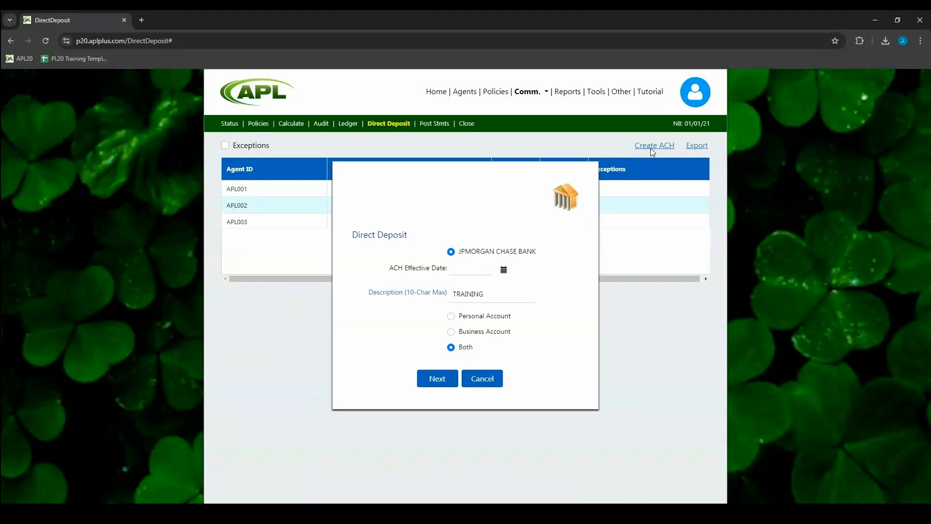
click(472, 268)
click(473, 344)
click(438, 381)
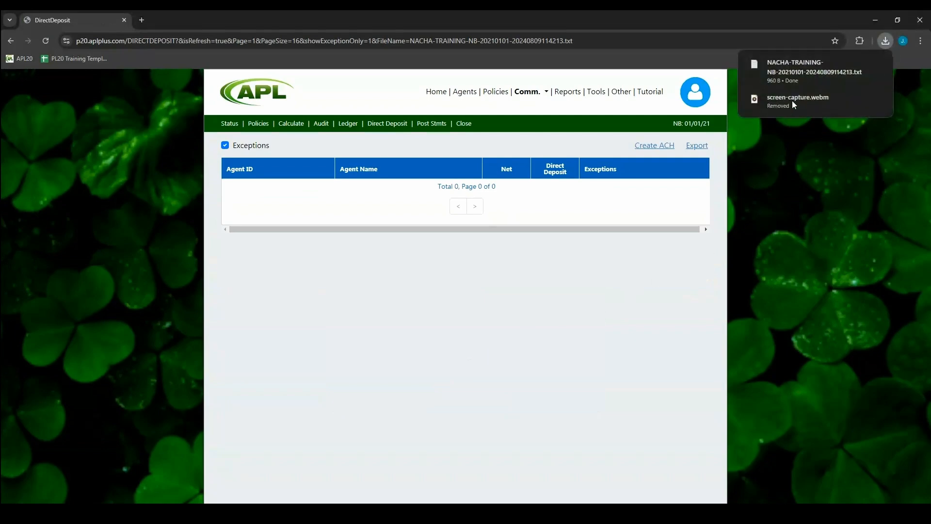
click(796, 74)
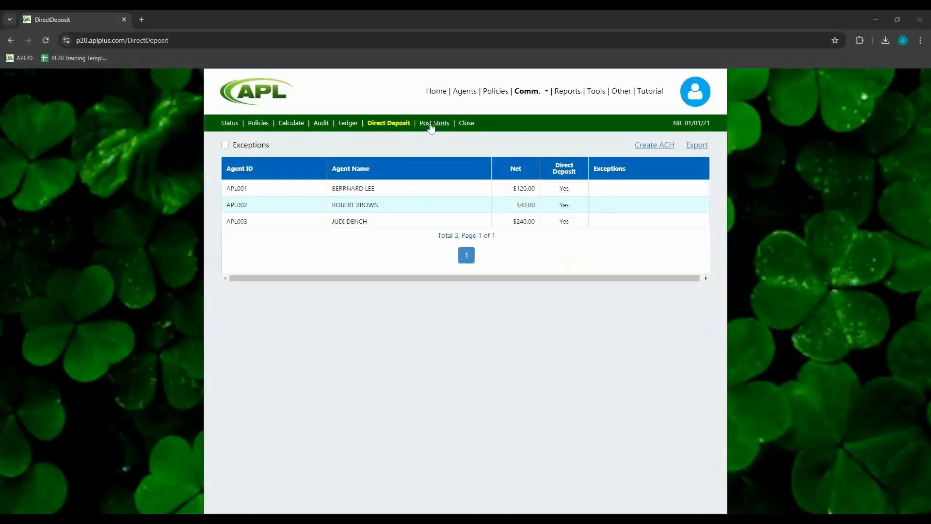
Post the agent statements in the standard format with premium, keeping email notifications disabled and zero-amount agents skipped.
click(431, 126)
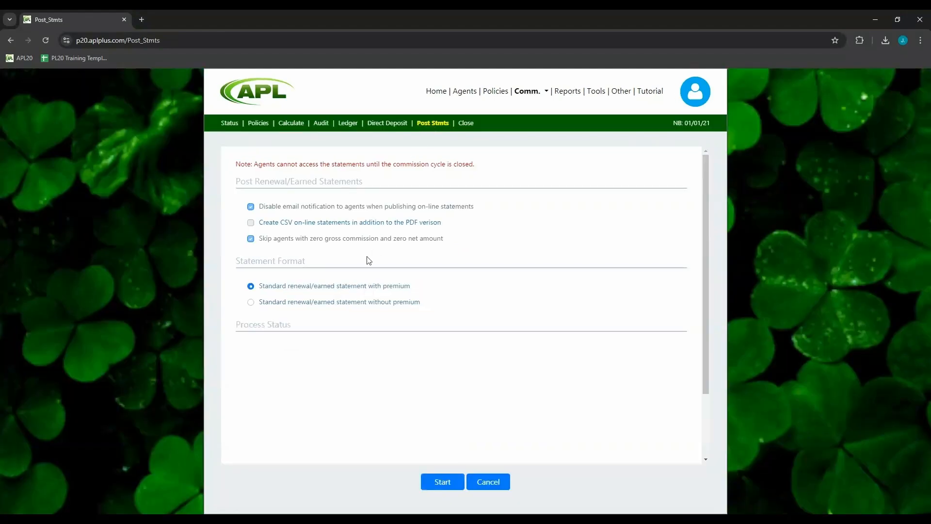
click(443, 482)
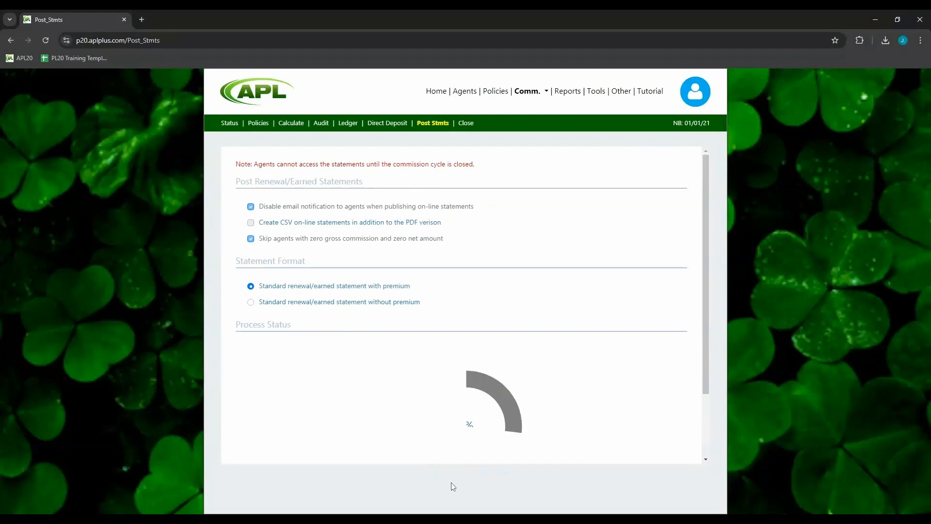
scroll(604, 427, down, 1)
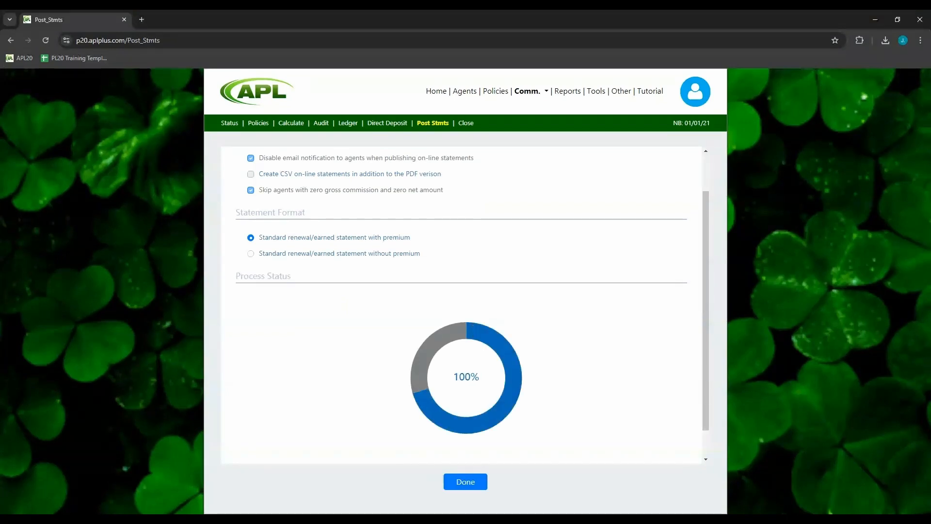
click(466, 483)
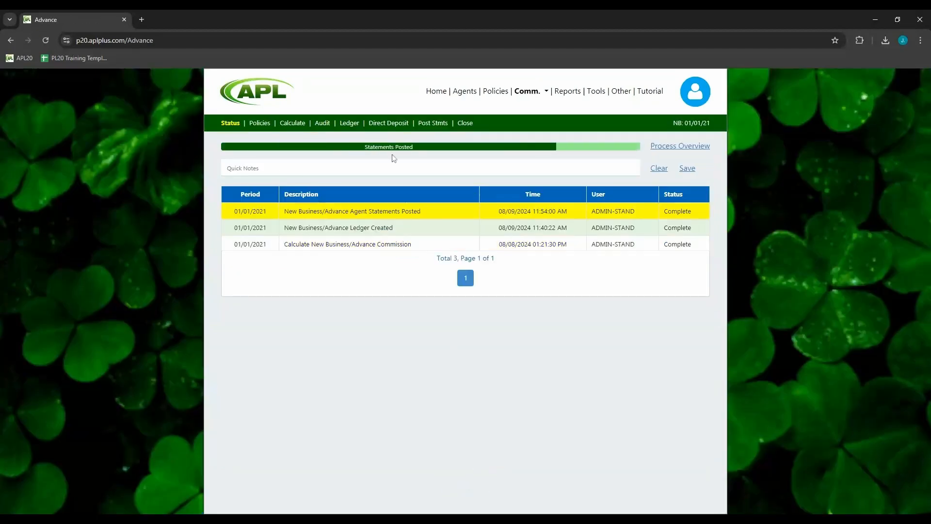
Run the Statement by Agent ID - New Business/Advance report in the standard format with premium, without query filters.
click(563, 95)
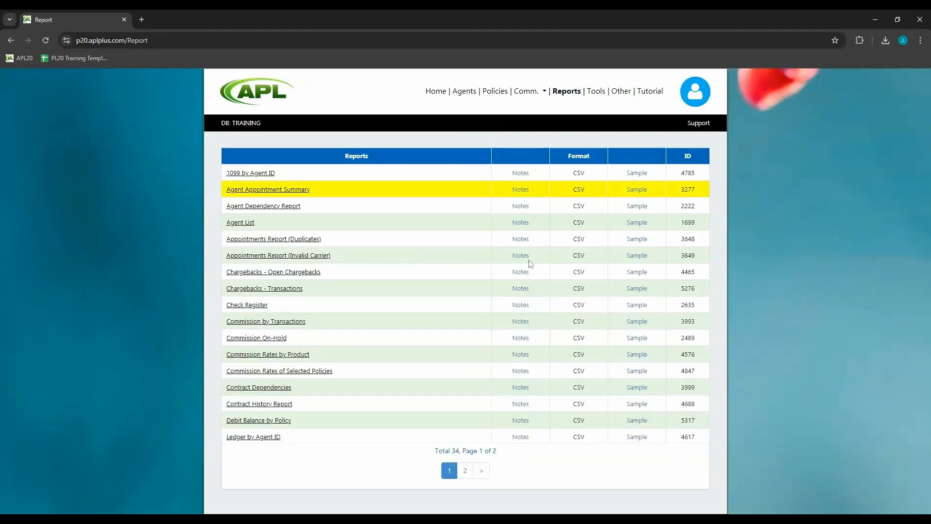
click(467, 470)
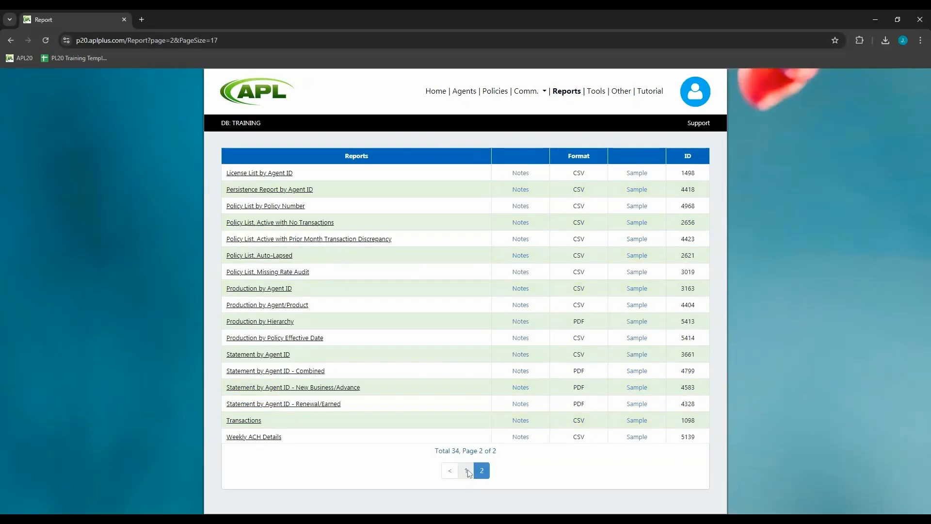
click(334, 388)
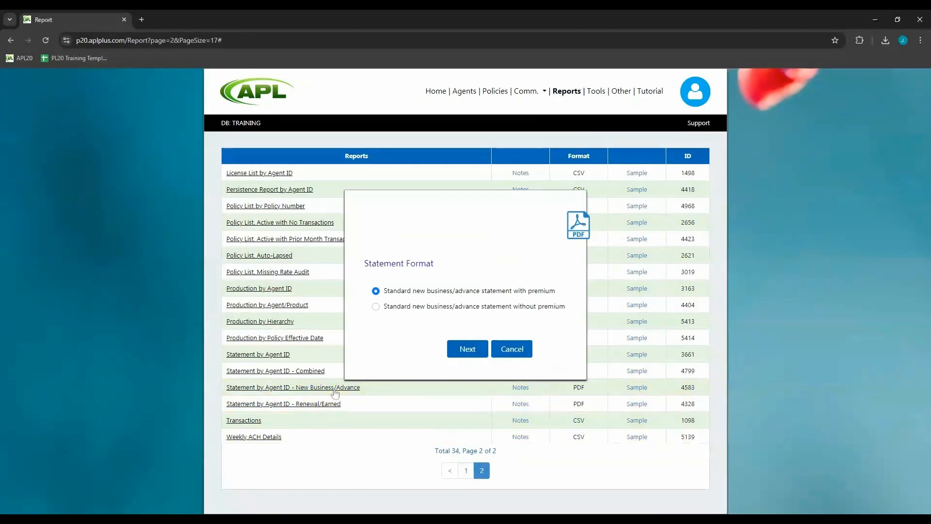
click(465, 351)
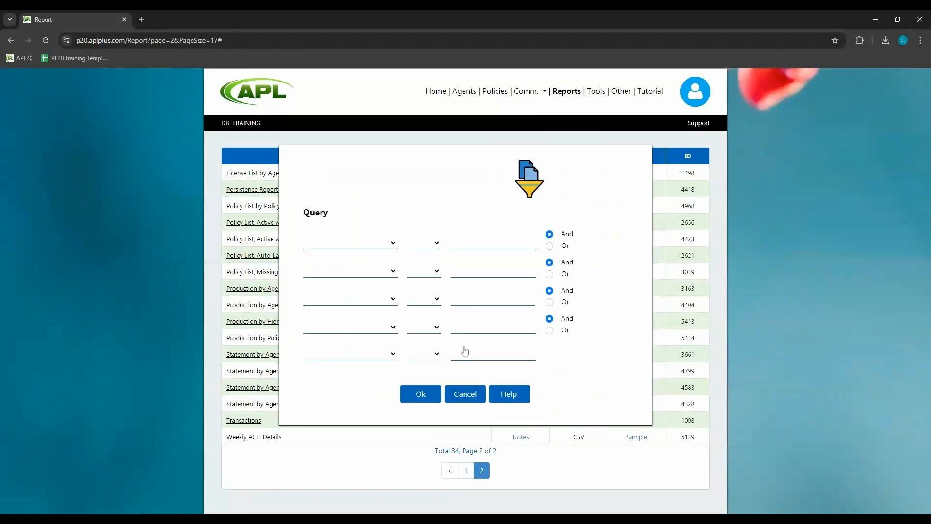
click(421, 400)
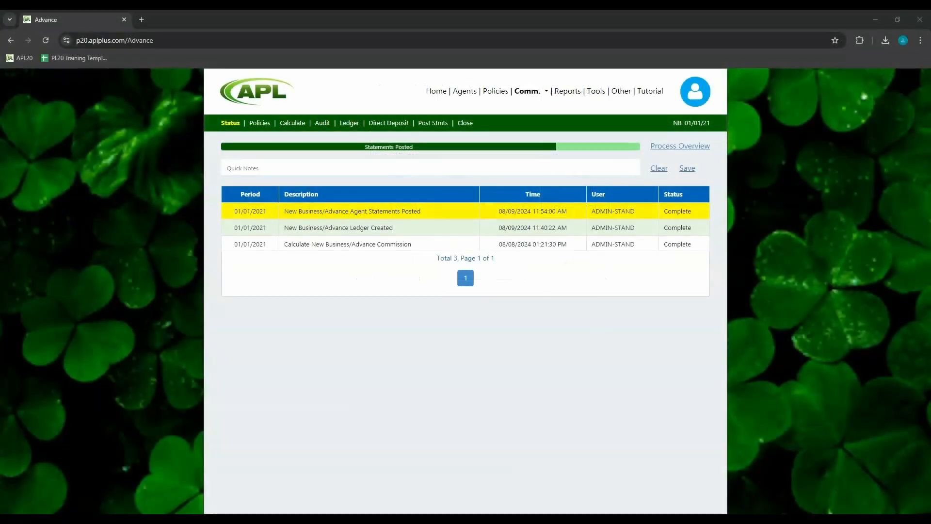
Close the 01/01/2021 new business/advance commission cycle.
click(465, 123)
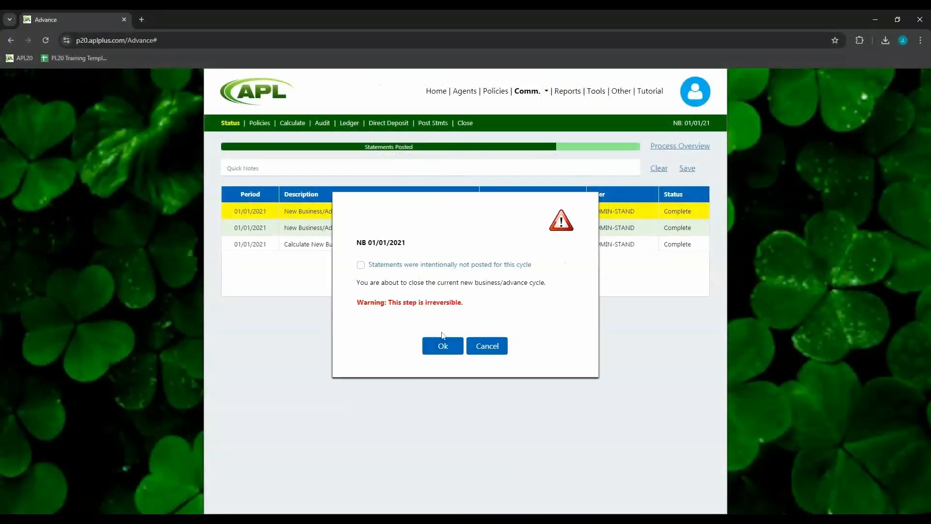
click(443, 347)
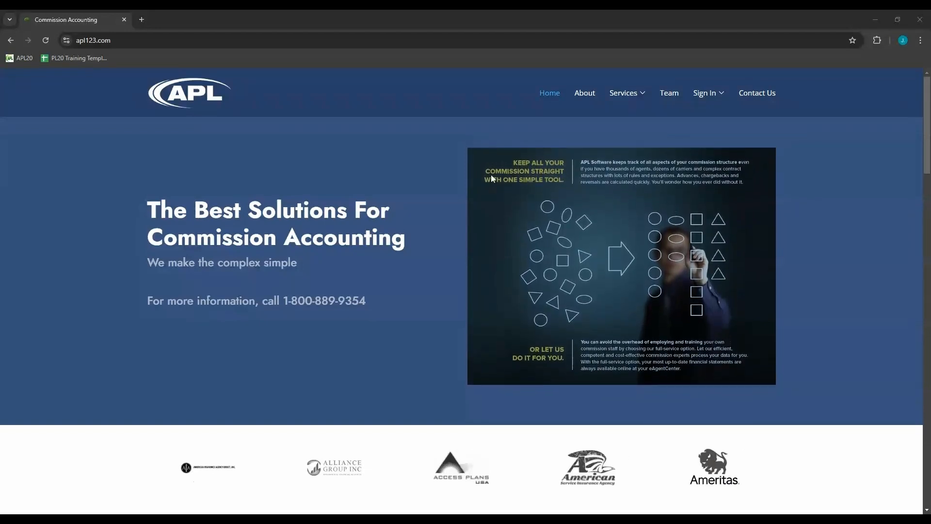
Look over the sign-in and services options on the apl123.com website.
click(704, 95)
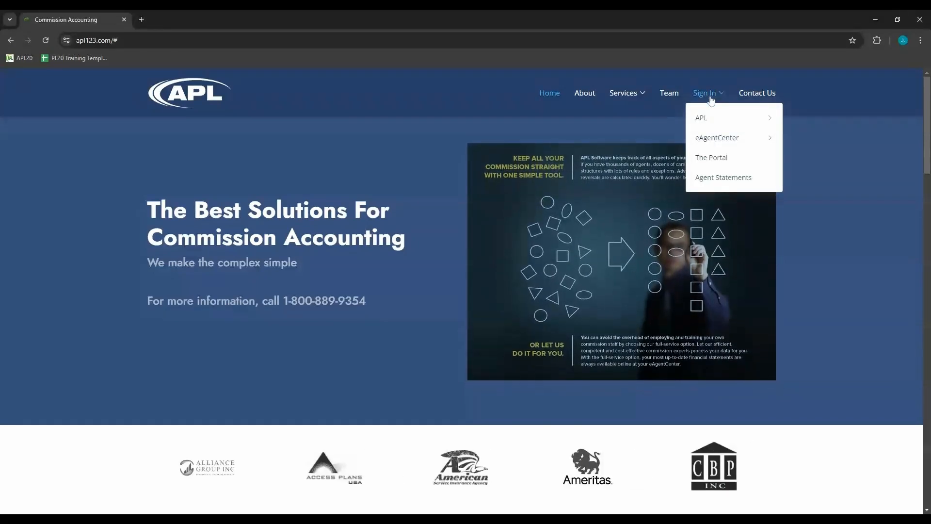
click(626, 95)
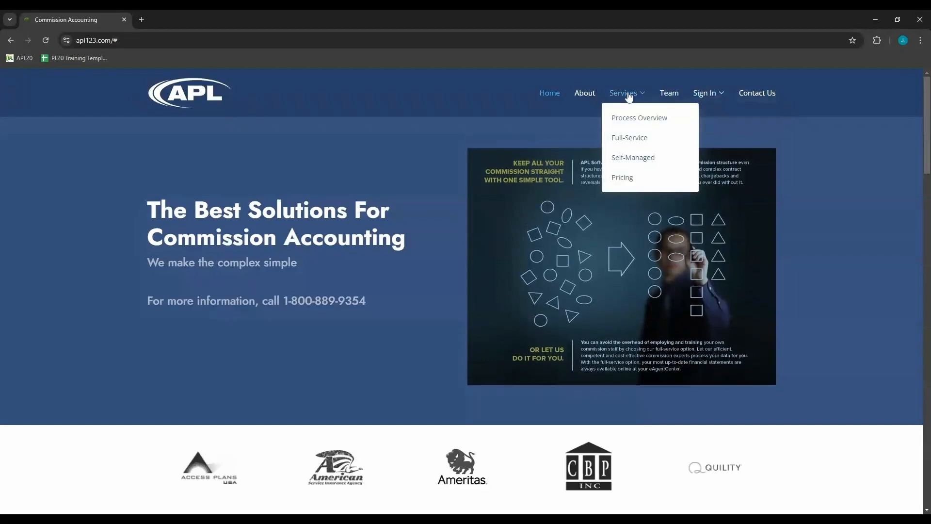